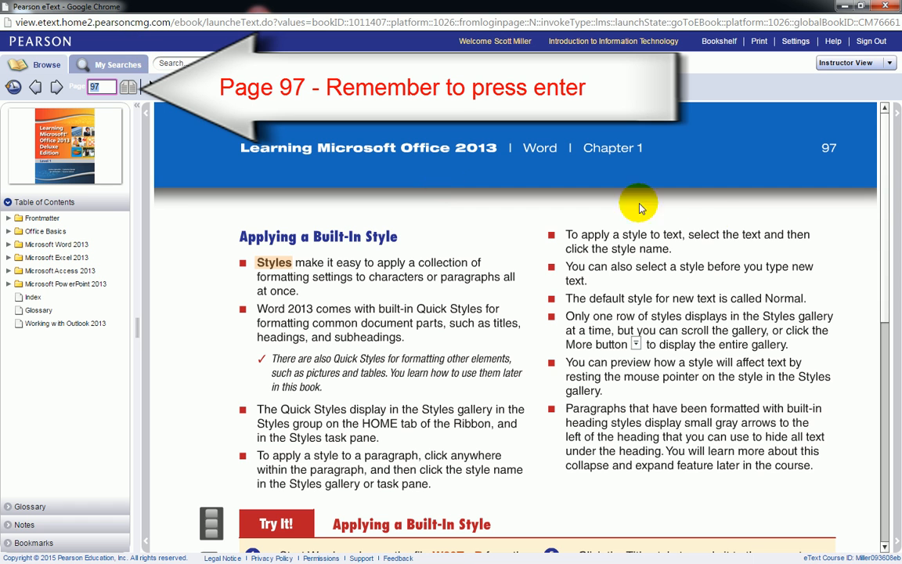
Download the Try It document from page 97 of the eText, open it in Word and enable editing
drag(877, 193, 880, 323)
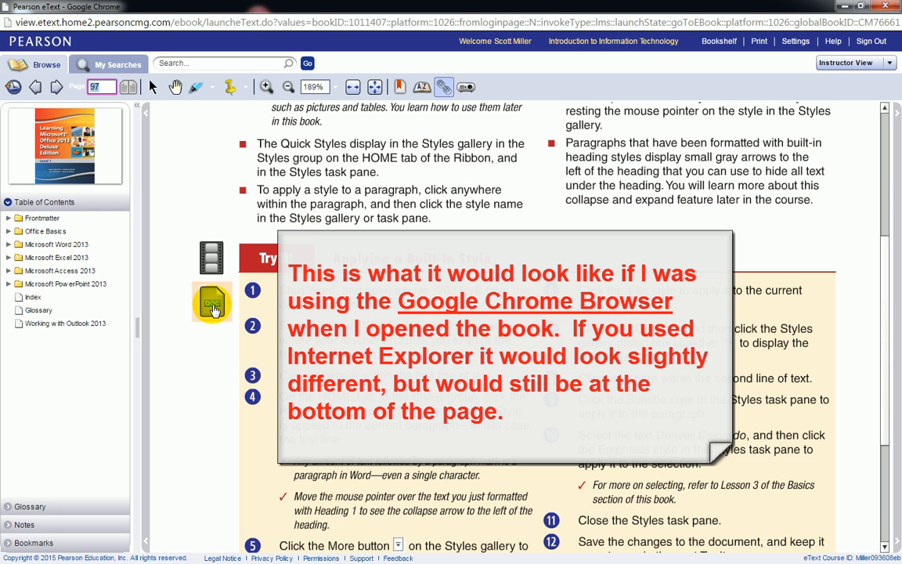
click(214, 310)
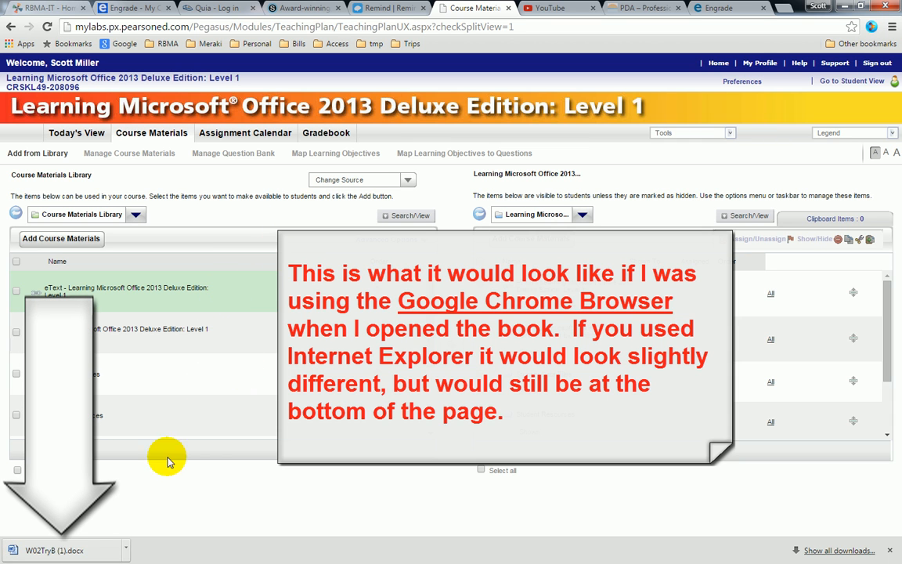
click(43, 554)
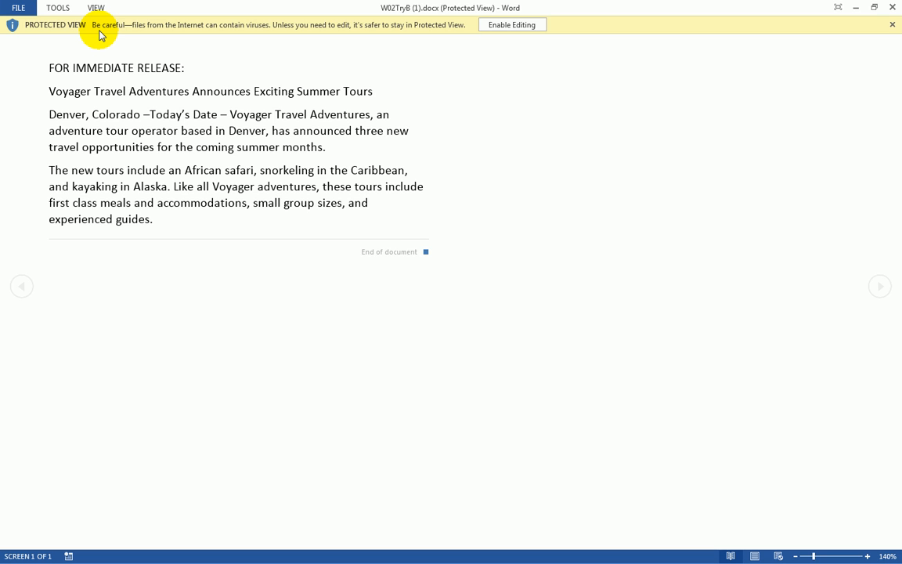
click(515, 26)
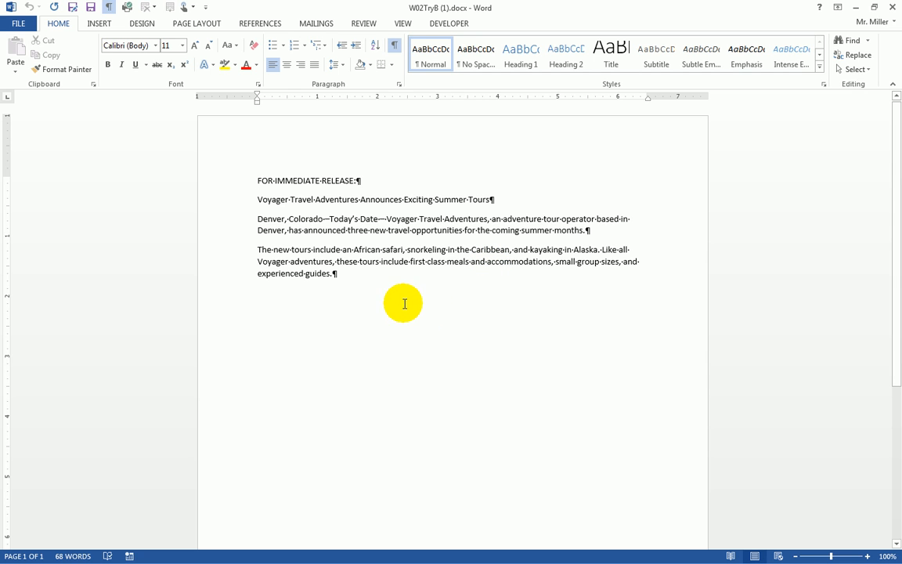
Start saving a copy of the document in My Documents, creating and opening a new folder named August 21
click(19, 25)
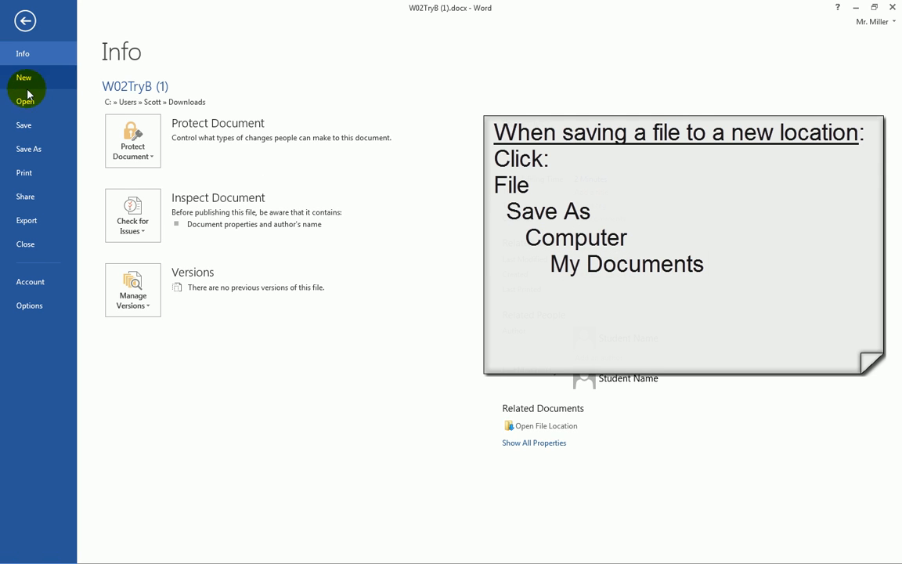
click(24, 155)
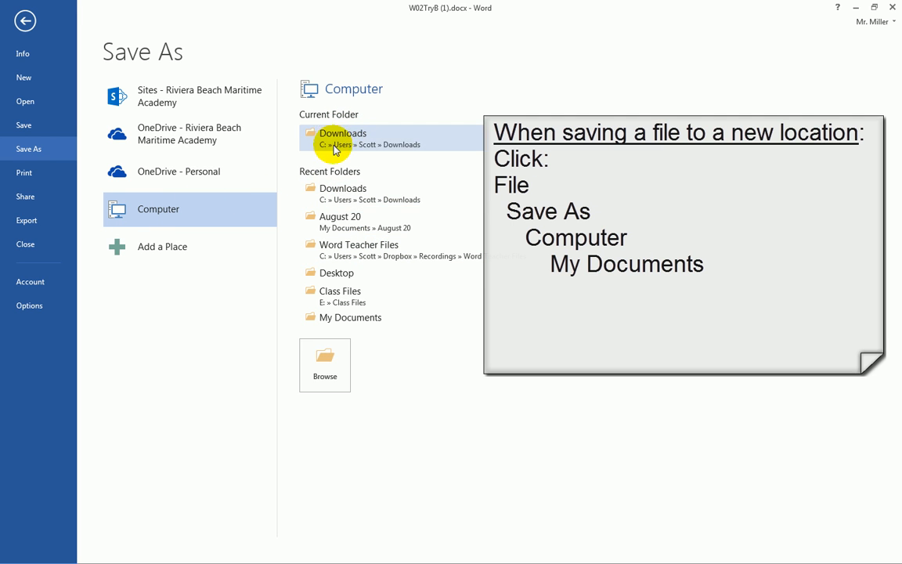
click(353, 319)
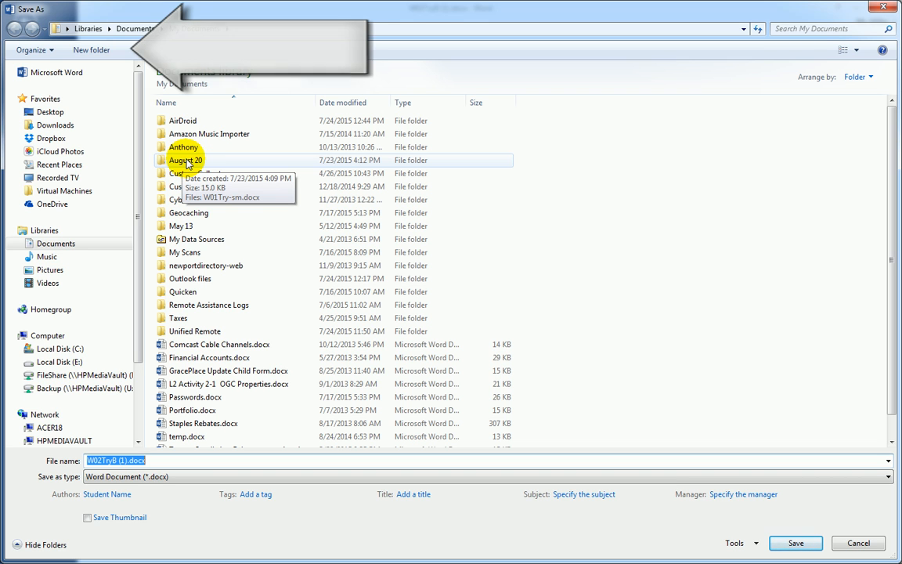
click(91, 50)
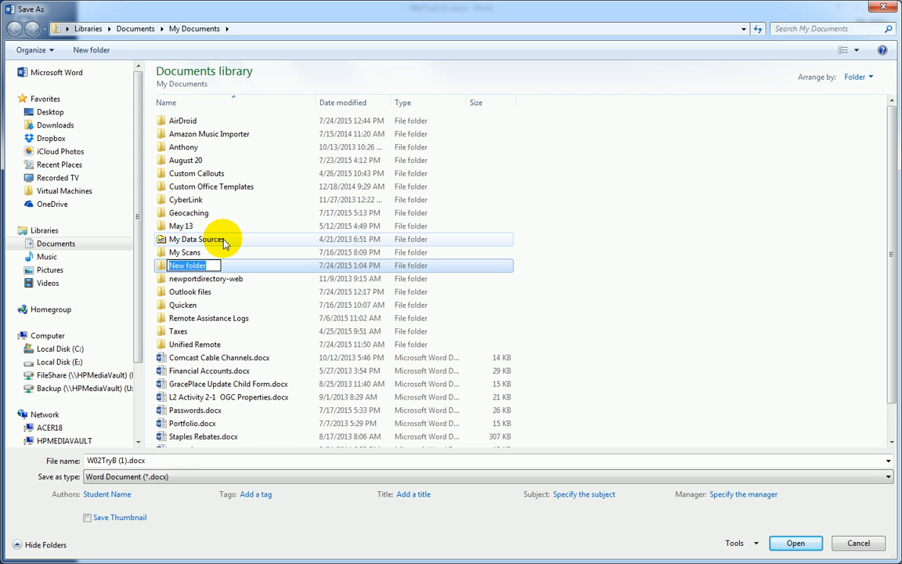
text(Au)
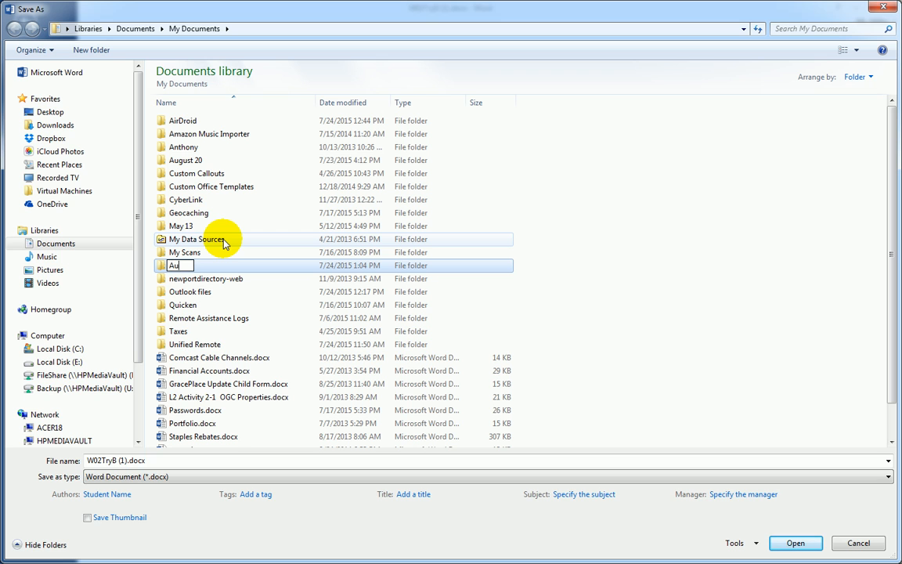
text(gust 21)
key(Return)
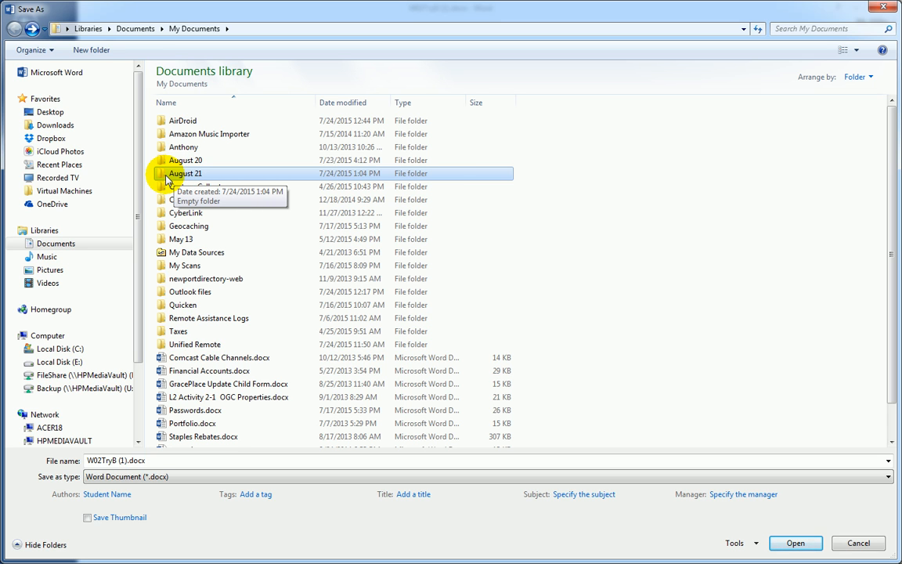
double_click(166, 177)
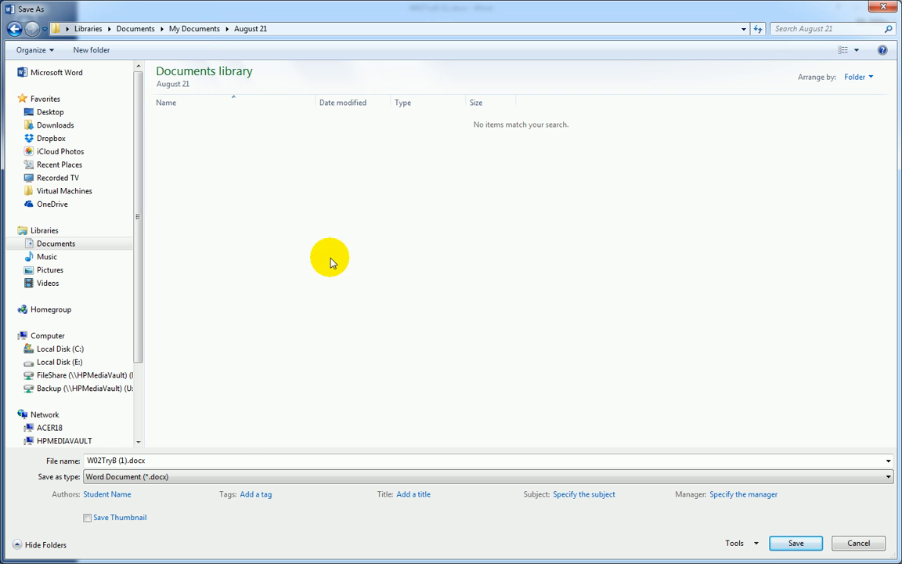
Name the file W02TryB-sm.docx and save it in the August 21 folder
click(122, 460)
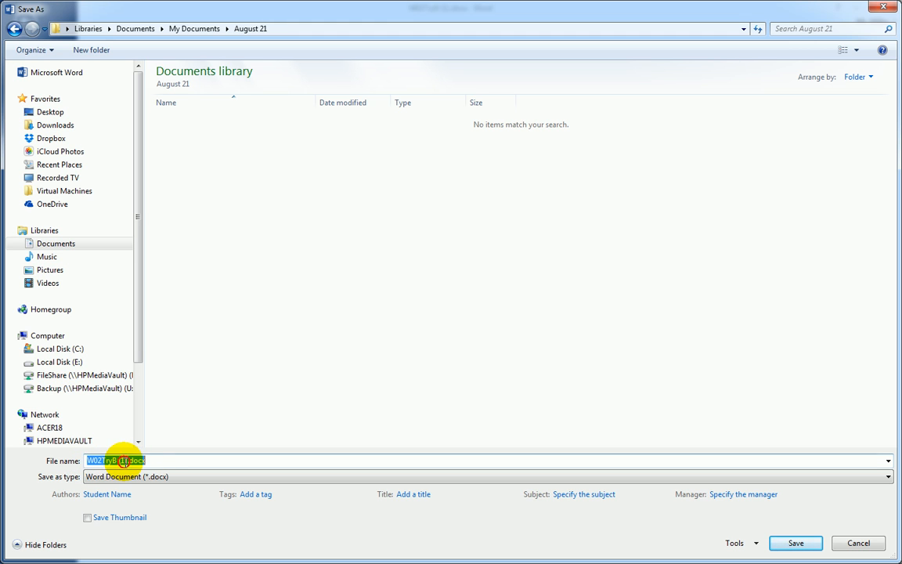
double_click(123, 460)
click(149, 478)
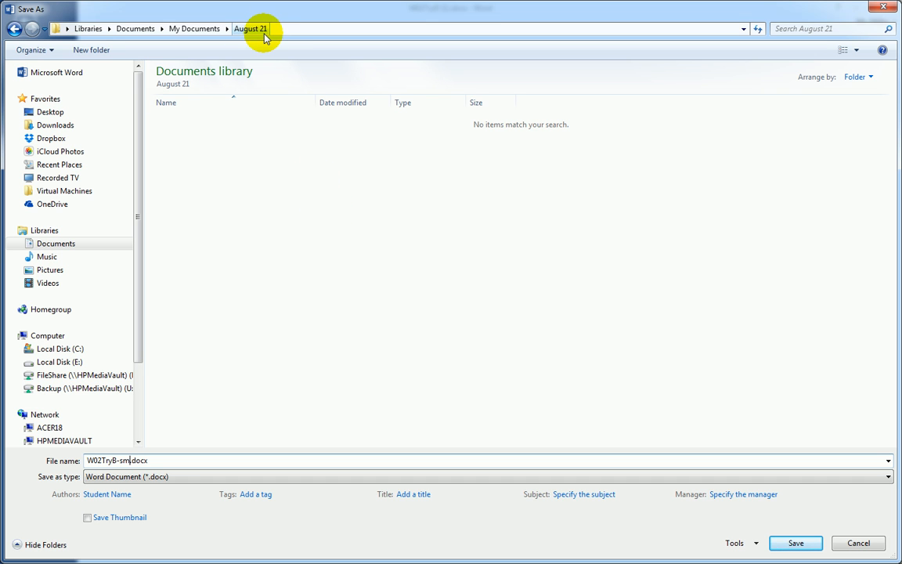
click(795, 543)
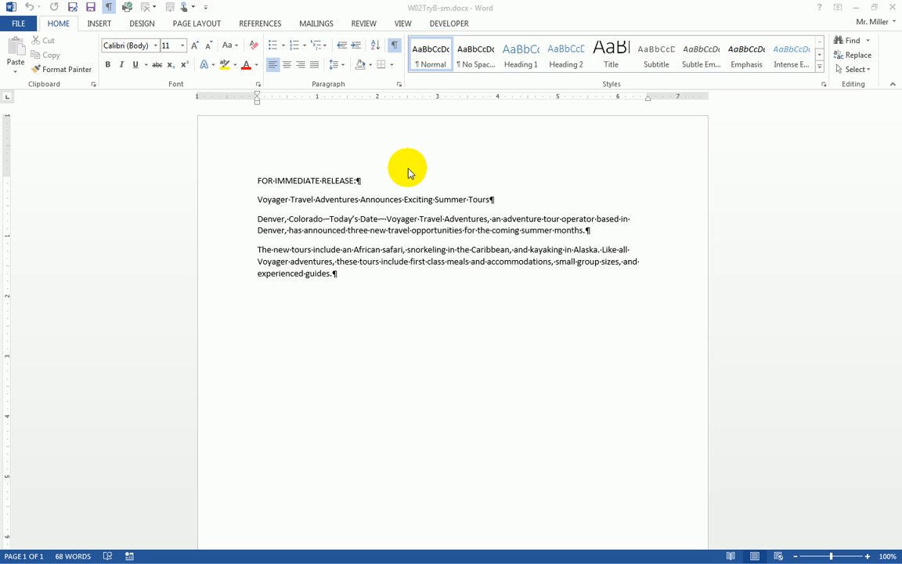
Apply the Title style to the first line, "FOR IMMEDIATE RELEASE:"
click(242, 183)
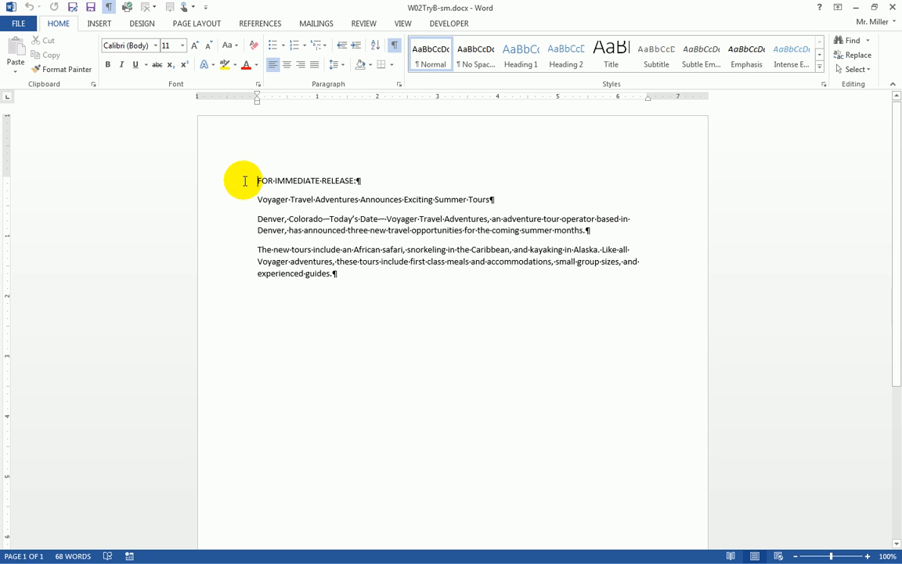
drag(258, 180, 408, 180)
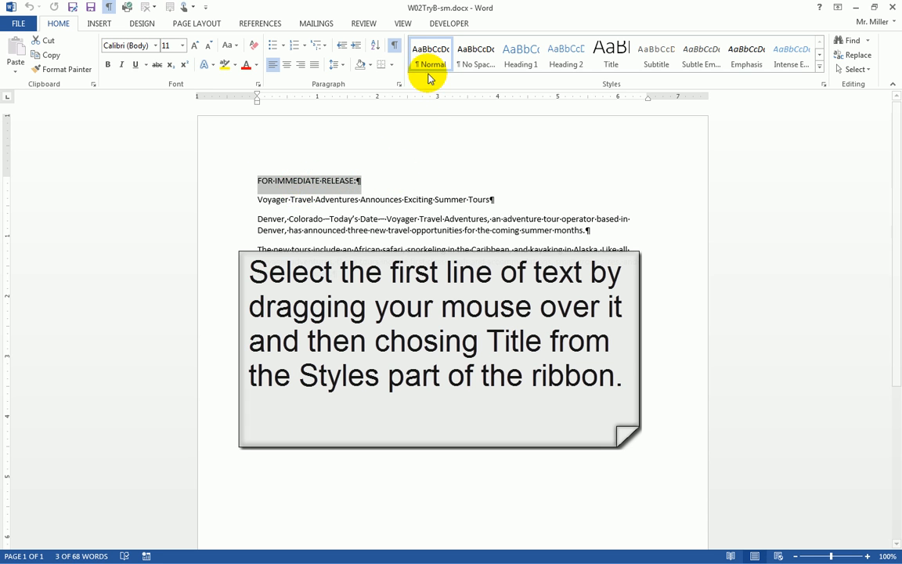
click(610, 54)
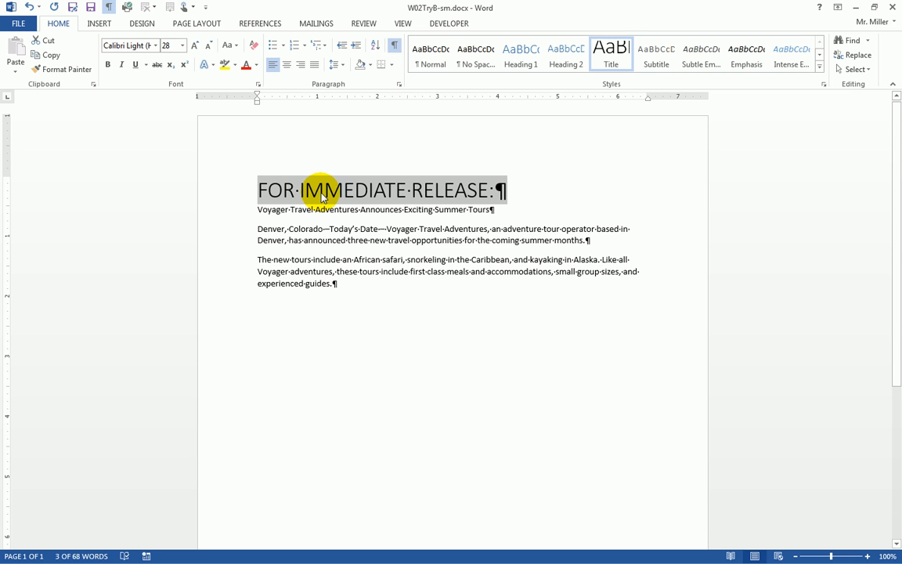
Apply the Subtitle style to the second line, "Voyager Travel Adventures Announces Exciting Summer Tours"
click(231, 213)
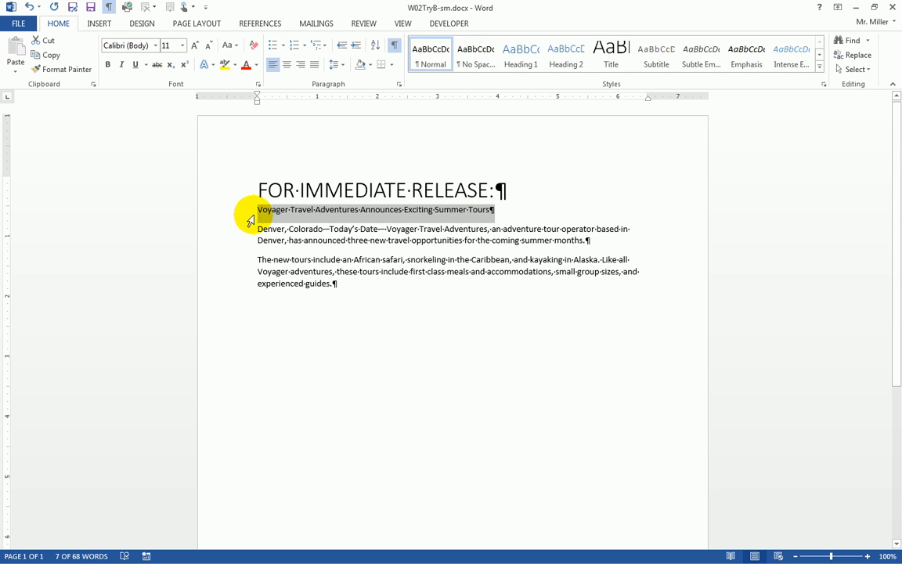
drag(258, 208, 501, 212)
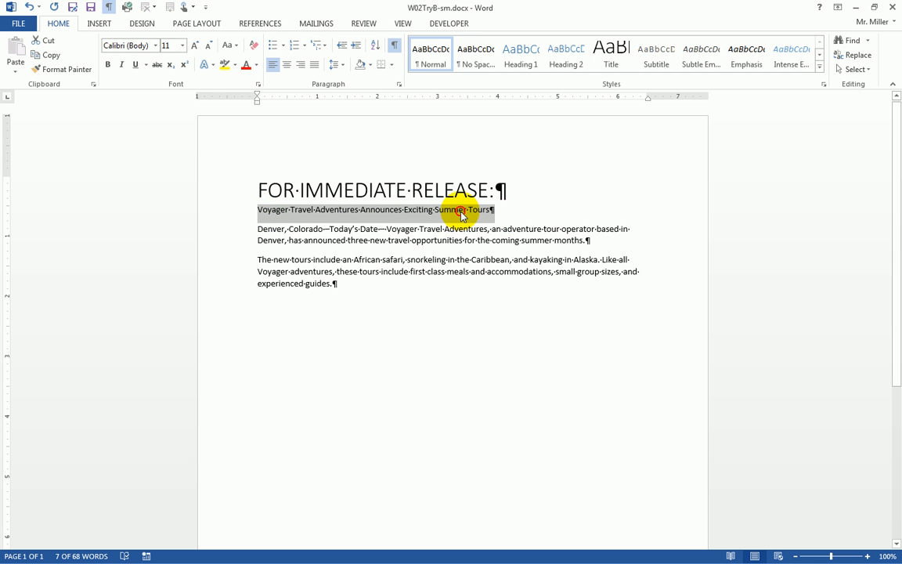
click(462, 215)
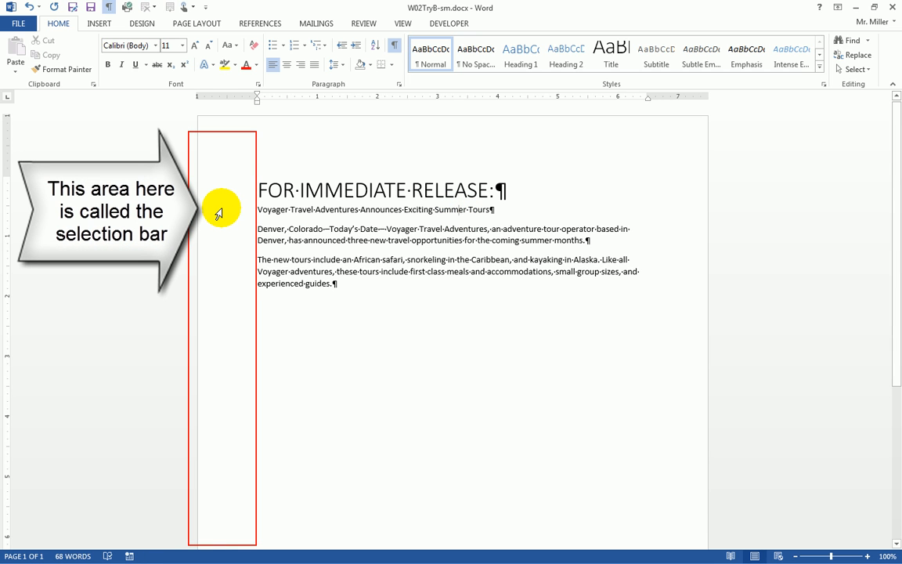
click(219, 214)
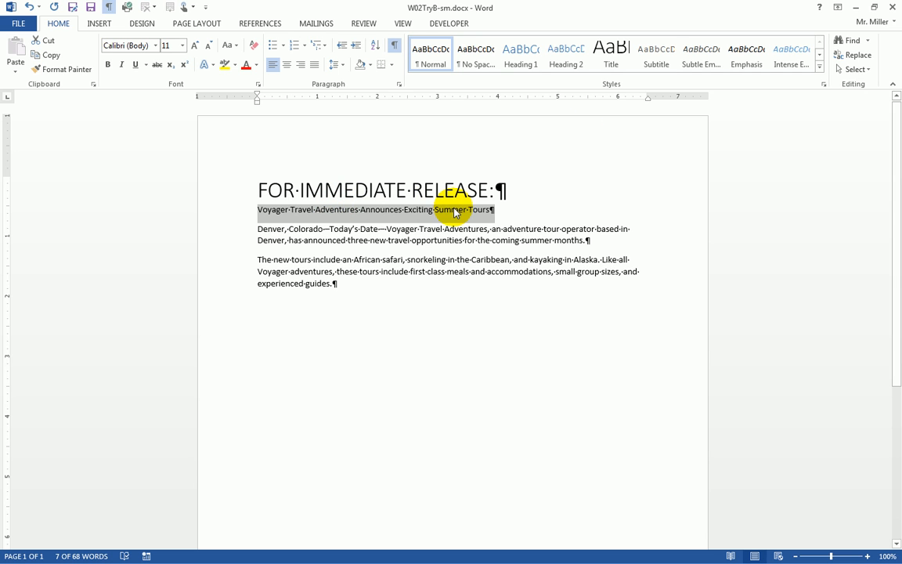
click(657, 67)
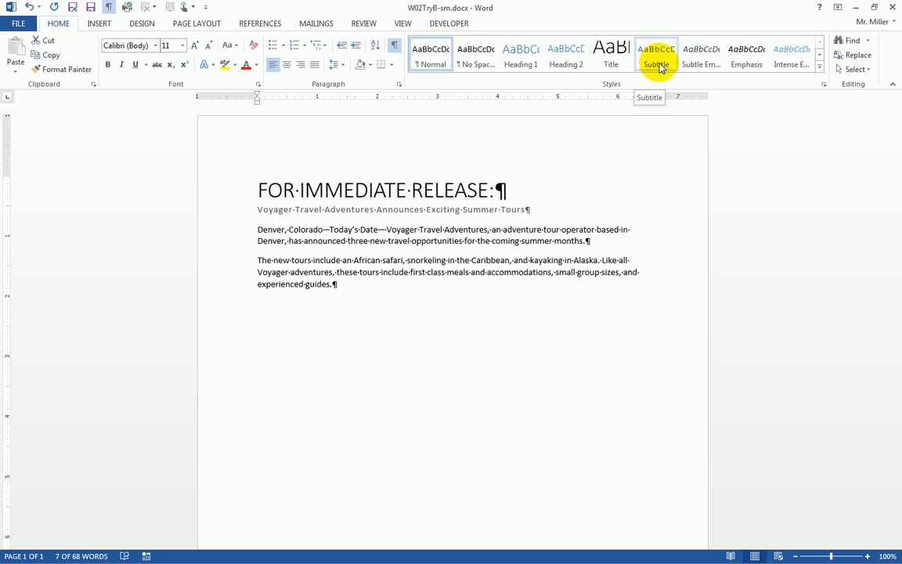
click(659, 68)
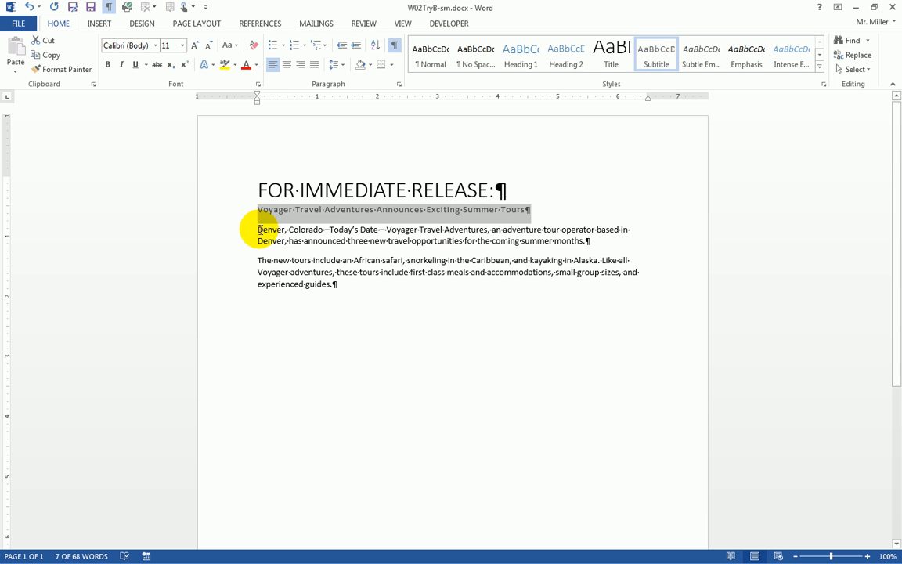
Apply the Emphasis style to the words "Denver, Colorado" at the start of the first body paragraph
drag(259, 230, 323, 229)
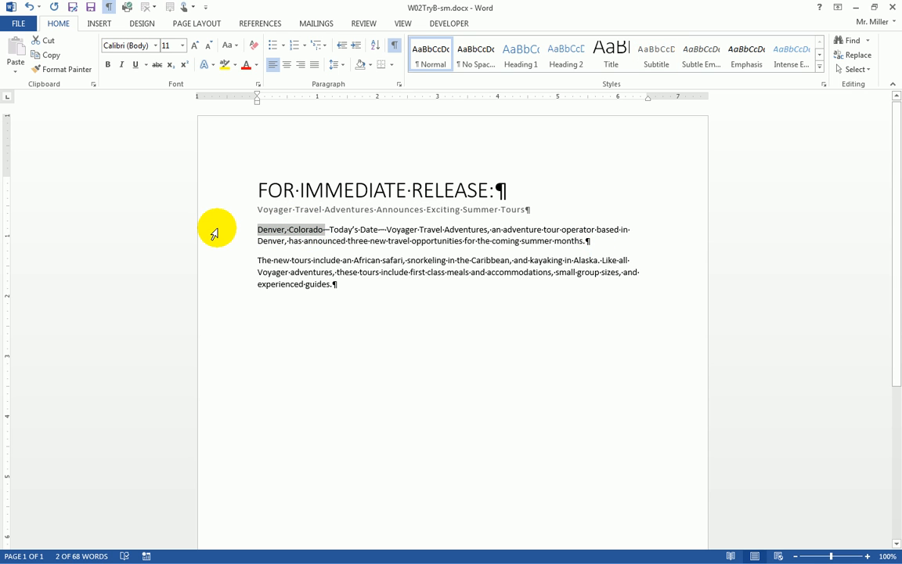
click(261, 229)
drag(258, 229, 322, 228)
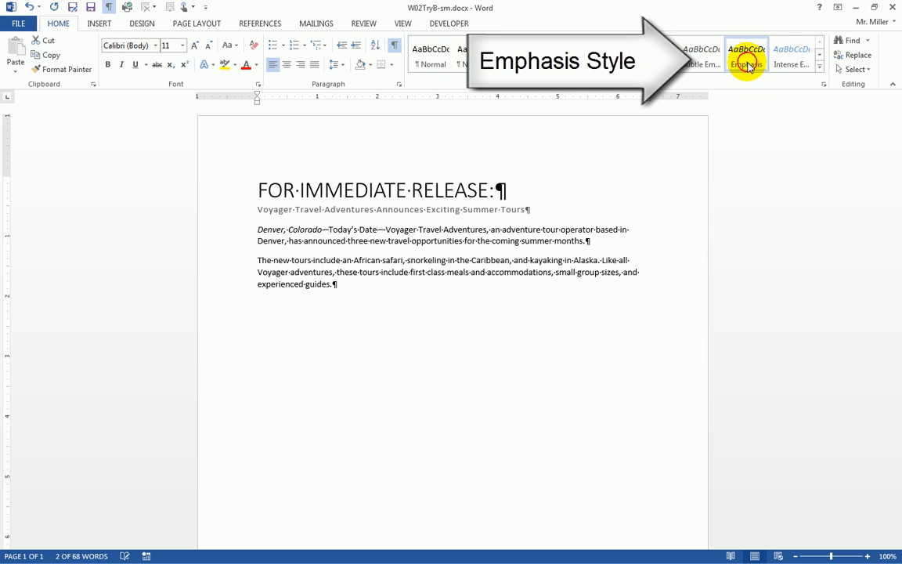
click(747, 64)
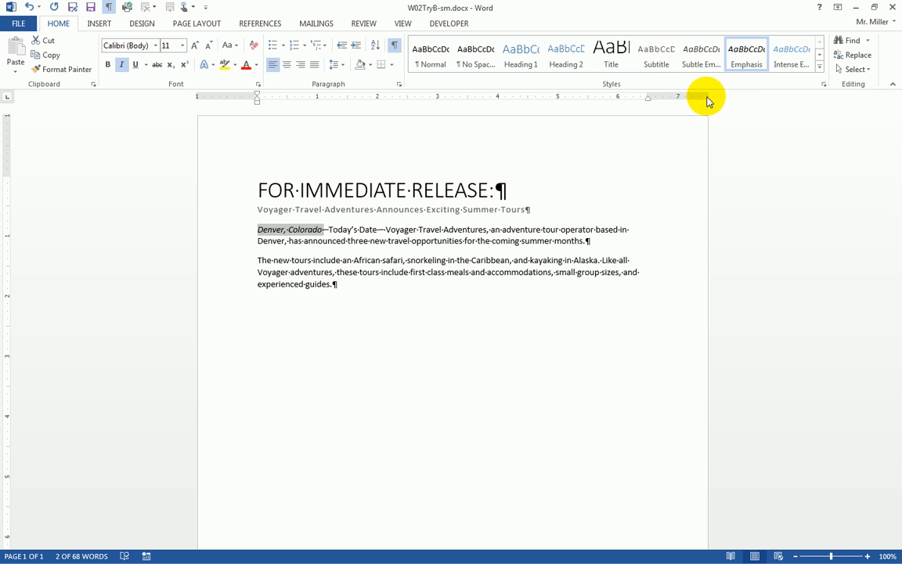
click(743, 70)
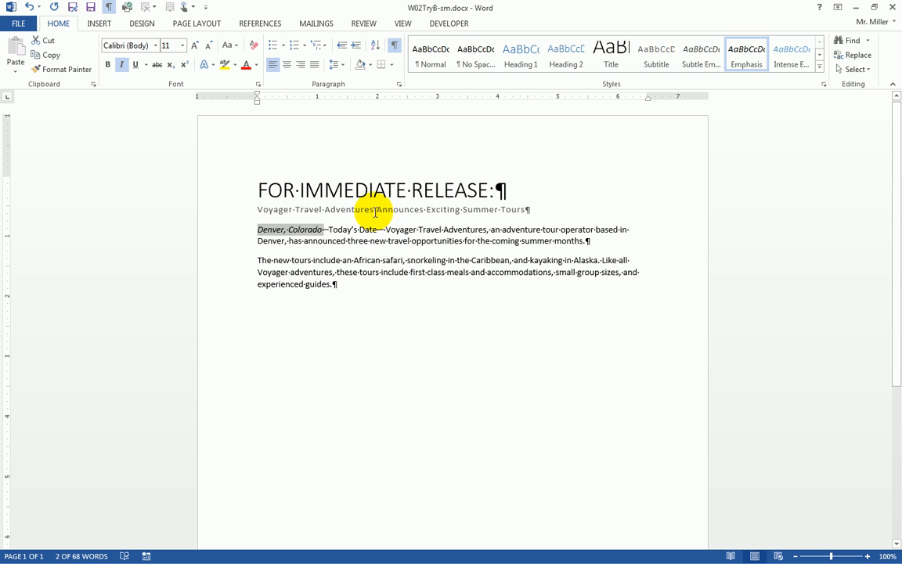
Try out three different built-in style sets on the document and reset it to the default style set
click(142, 25)
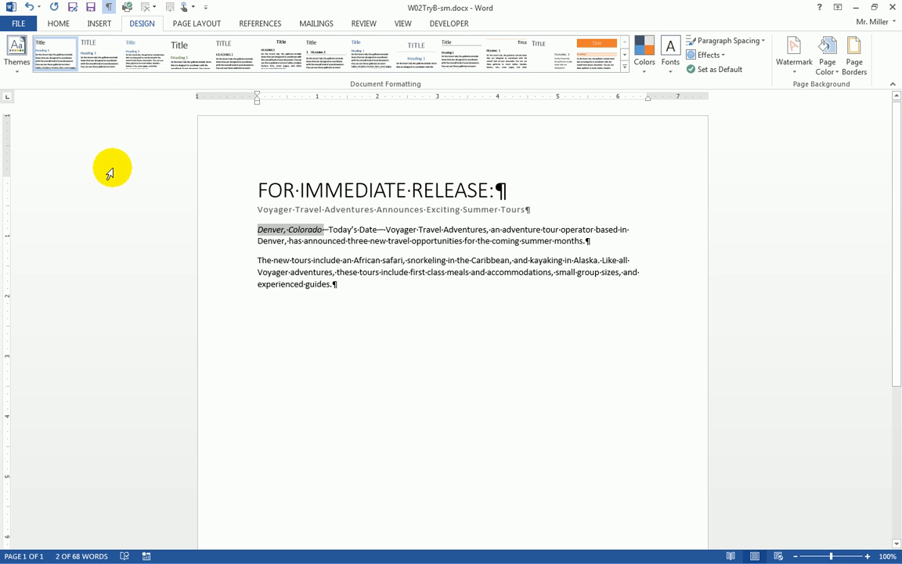
click(98, 63)
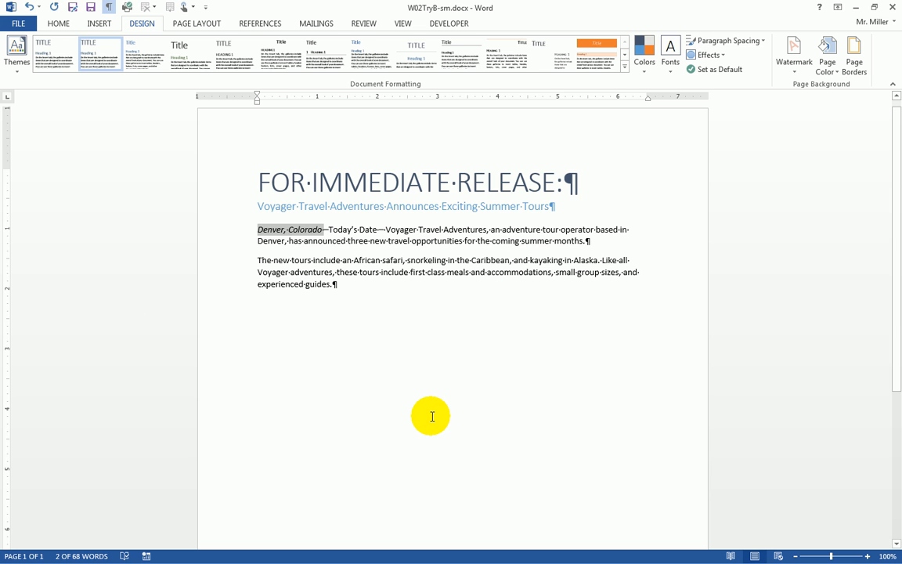
click(401, 260)
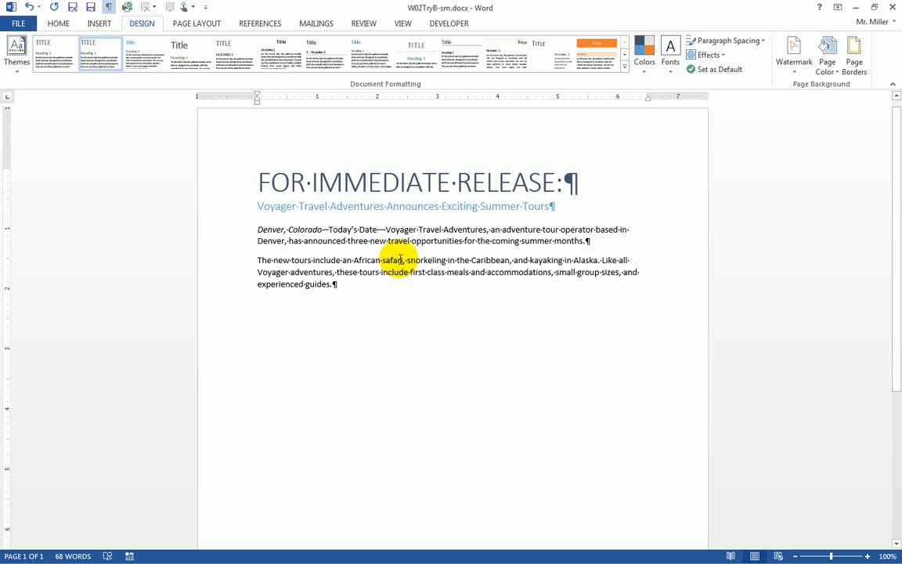
click(140, 56)
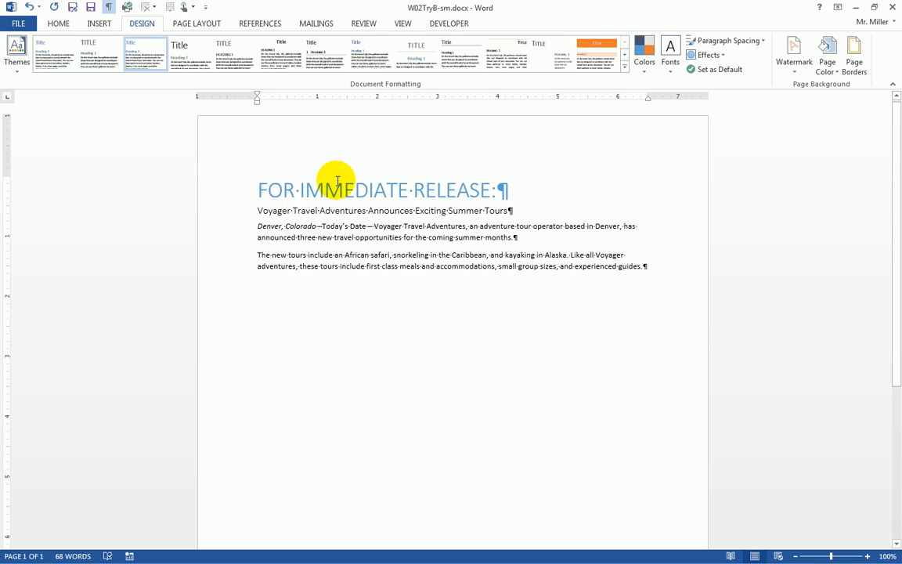
click(414, 60)
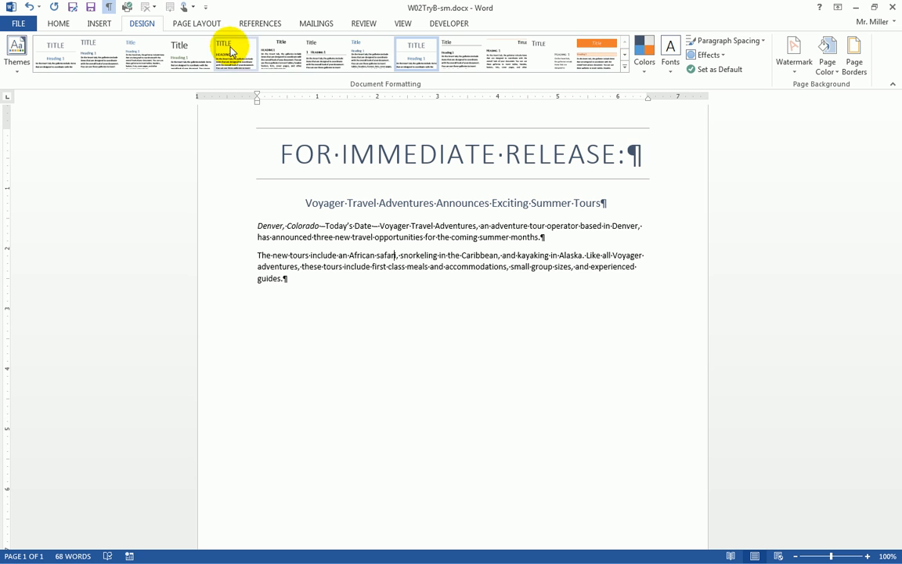
click(624, 66)
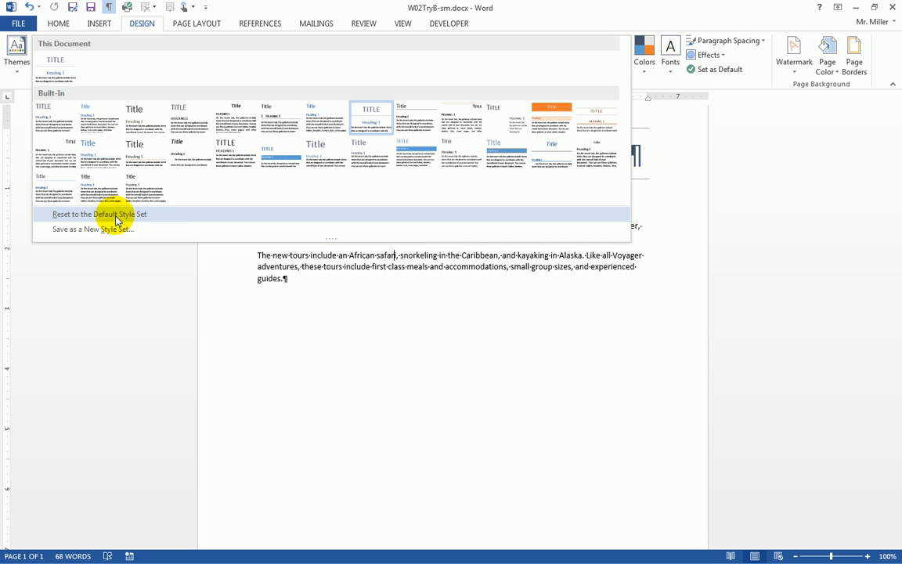
click(63, 222)
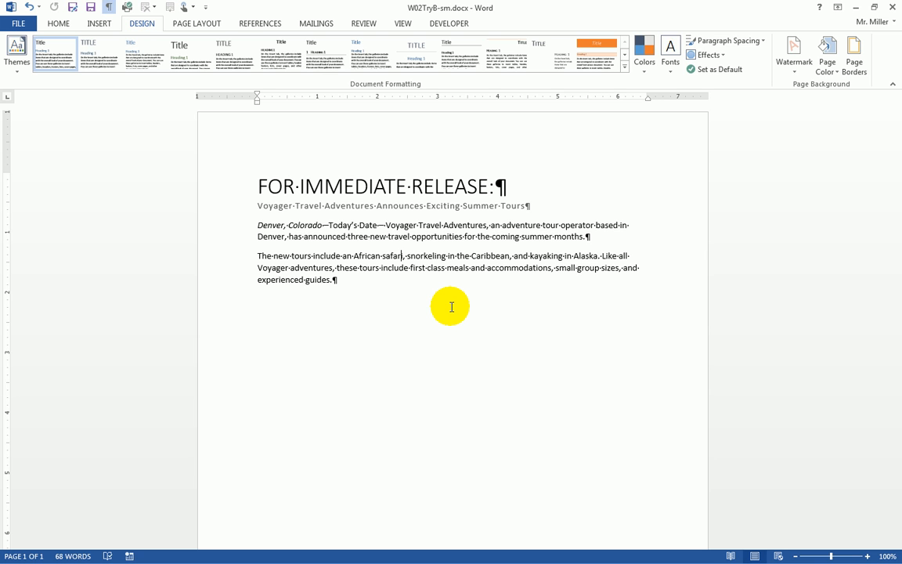
Apply the Facet theme to the document and replace it with the Ion theme
click(15, 67)
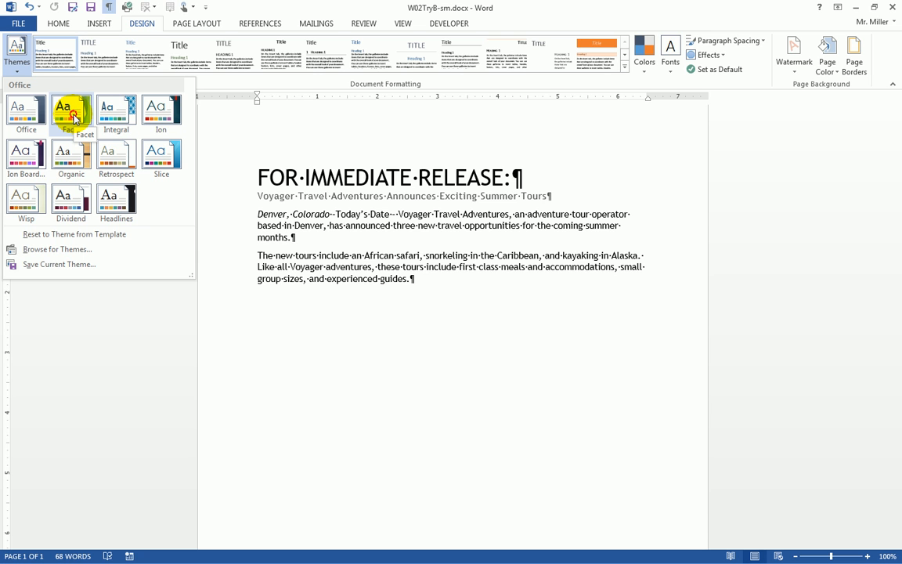
click(72, 116)
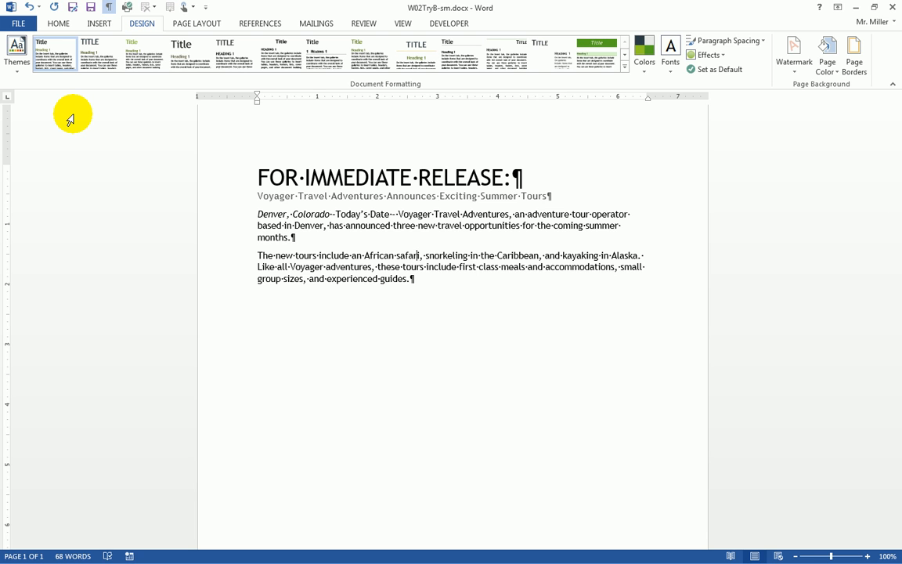
click(16, 65)
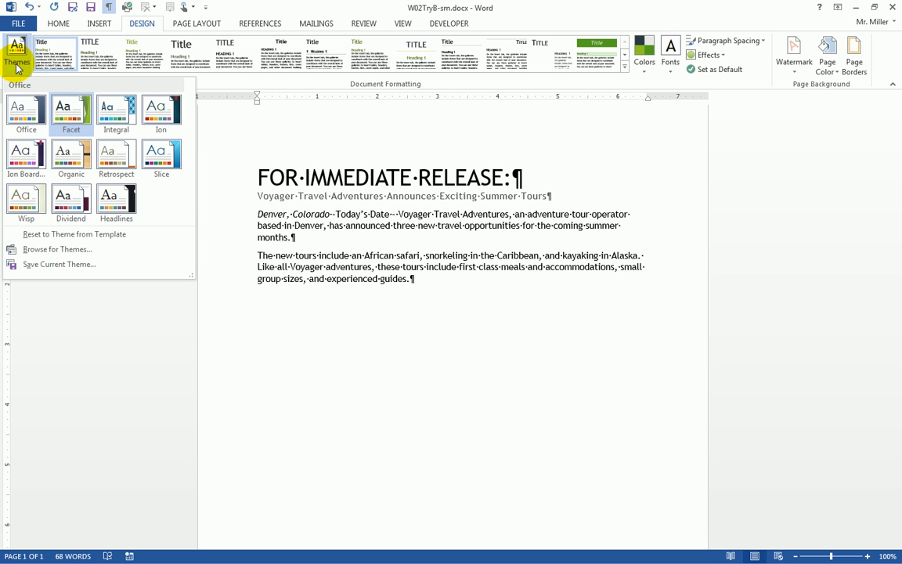
click(163, 118)
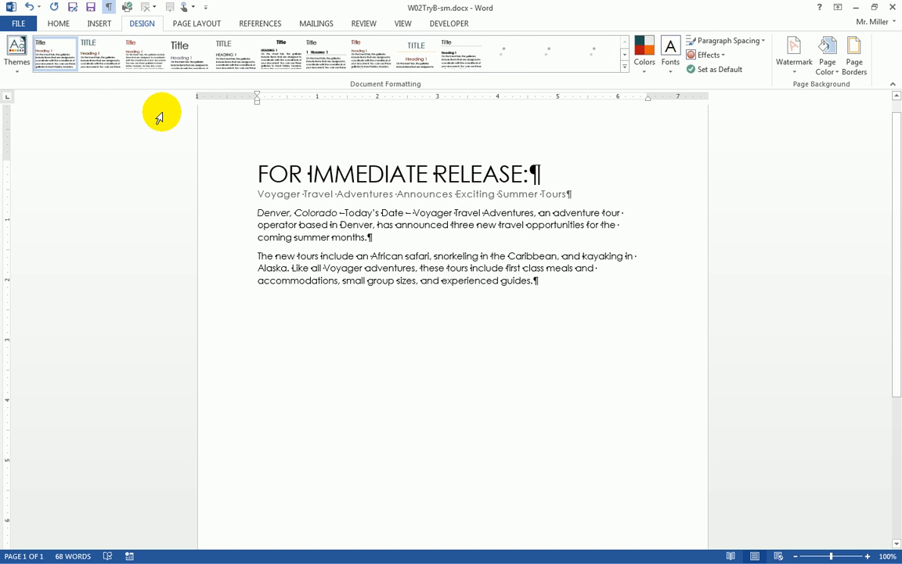